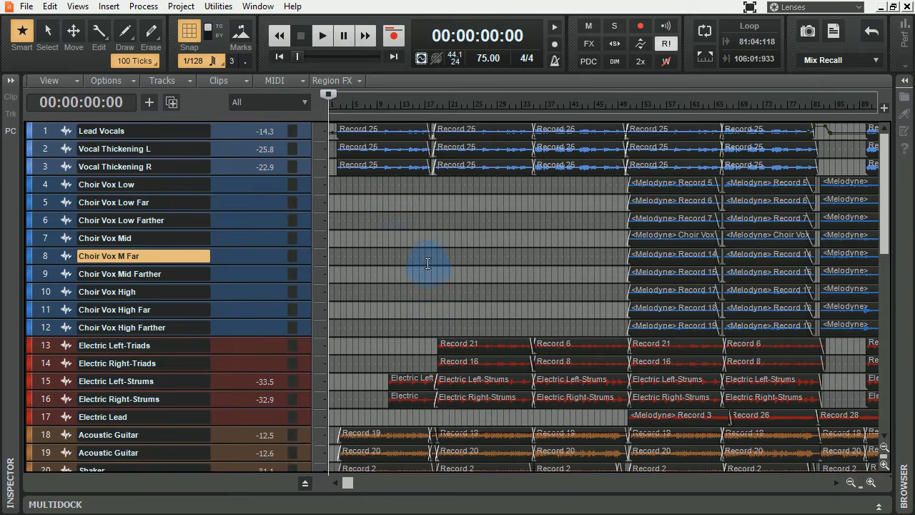
- Look through the whole track list, from the lead vocals to the drum tracks
scroll(388, 239, "down", 6)
scroll(361, 244, "down", 7)
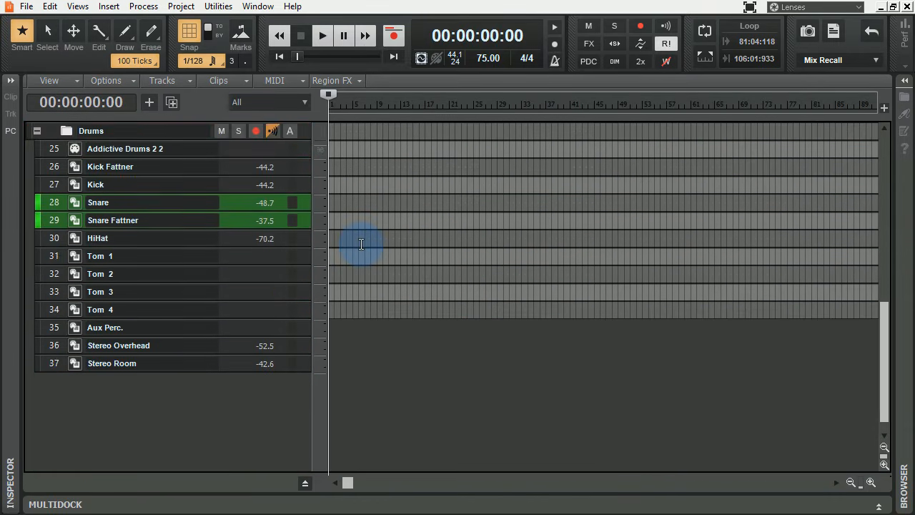
scroll(361, 244, "up", 8)
scroll(362, 244, "up", 5)
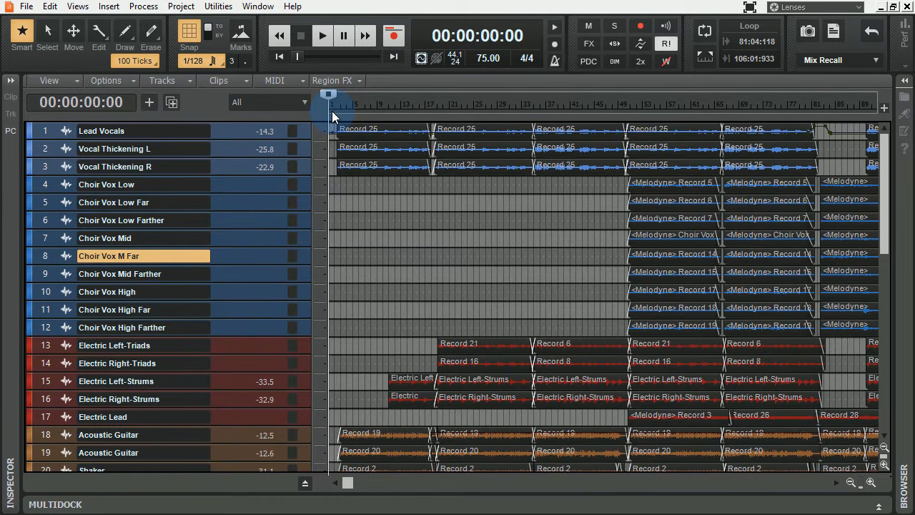
mouse_move(908, 57)
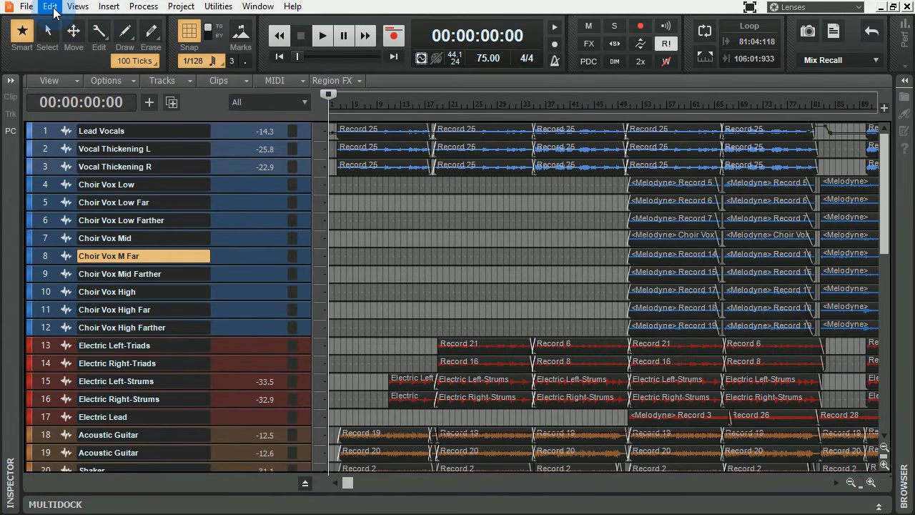
- Open the Console view and maximize its window
left_click(78, 7)
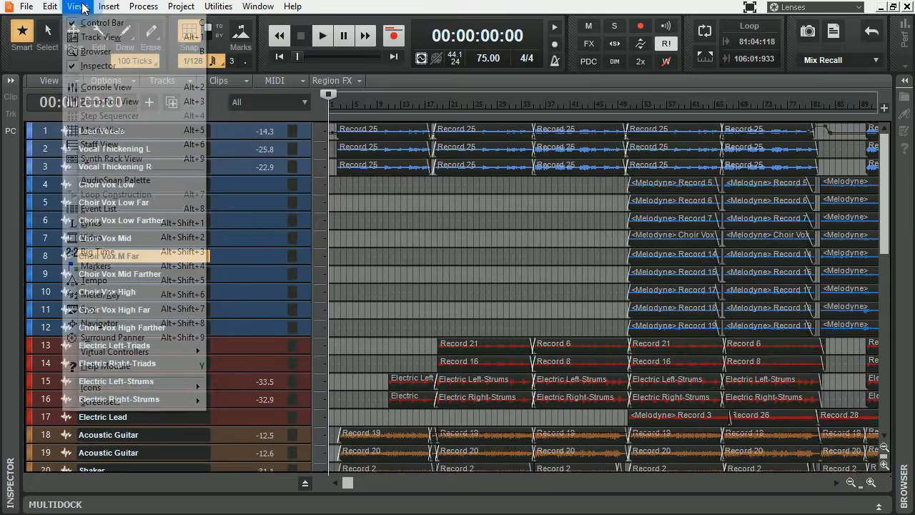
left_click(103, 90)
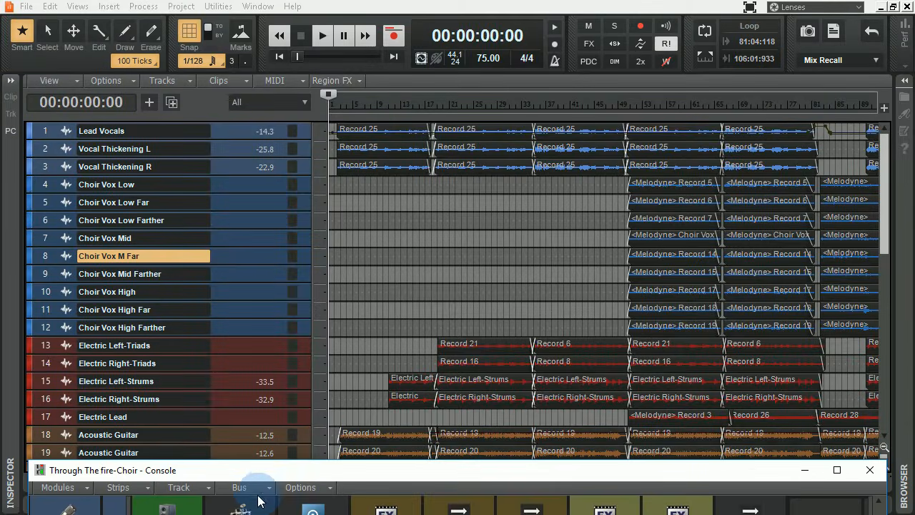
left_click_drag(273, 471, 241, 4)
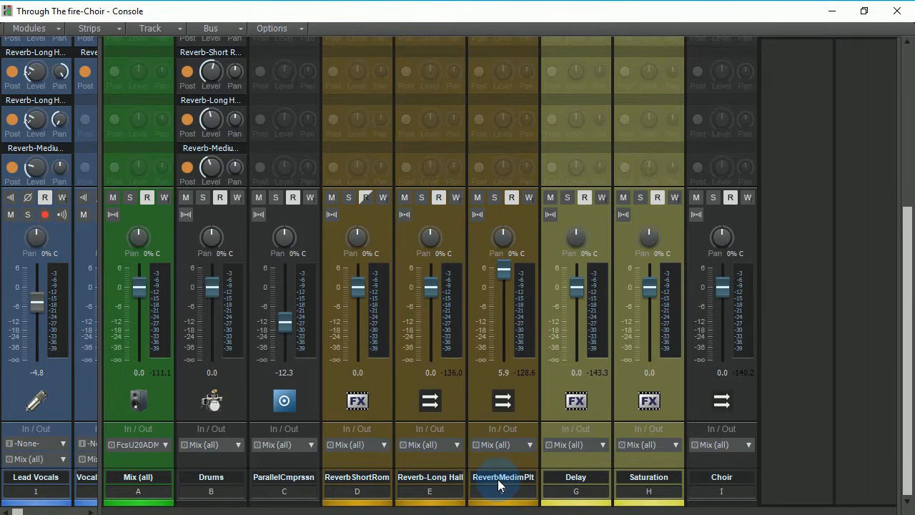
- Examine the effects, sends and faders of the buses in the Console, and close the Console
left_click(654, 473)
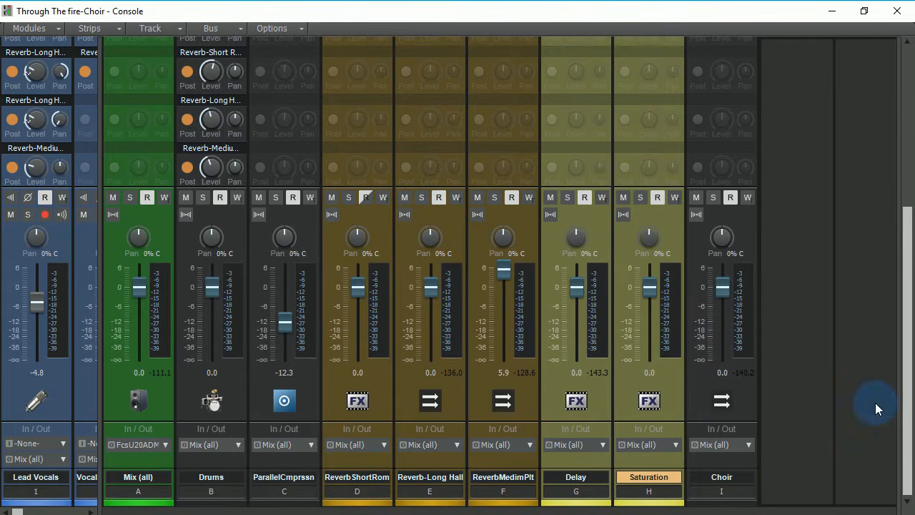
left_click_drag(910, 404, 908, 173)
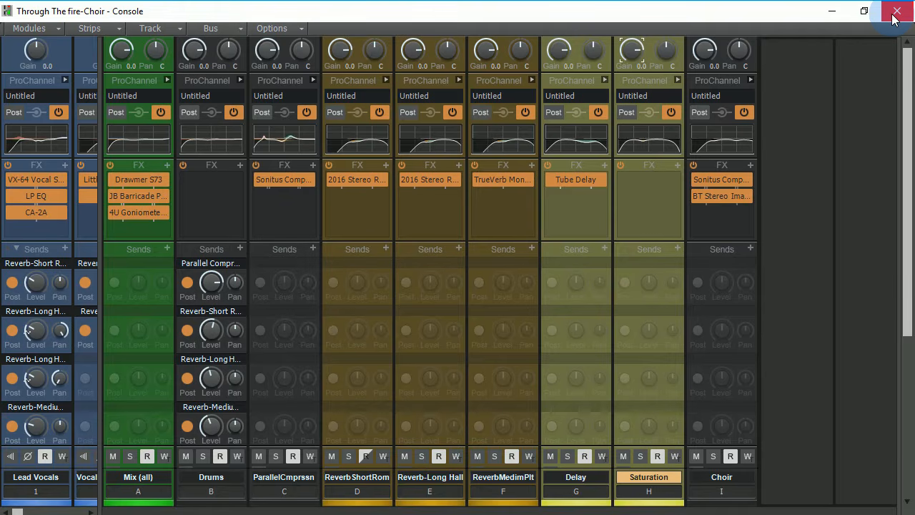
scroll(223, 200, "down", 3)
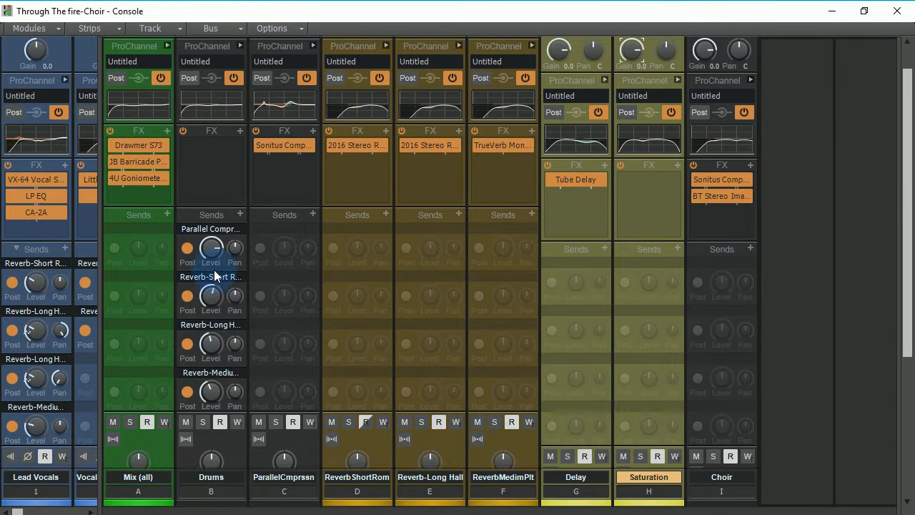
scroll(219, 282, "down", 5)
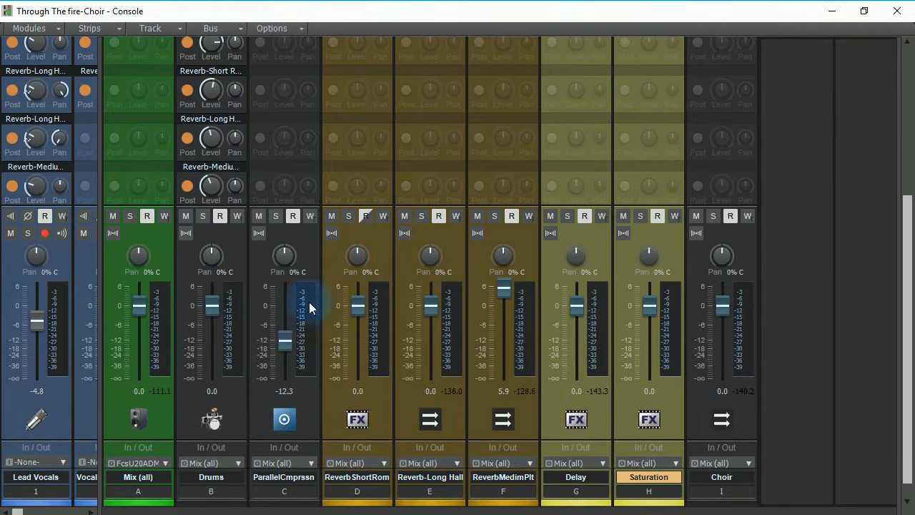
left_click(895, 13)
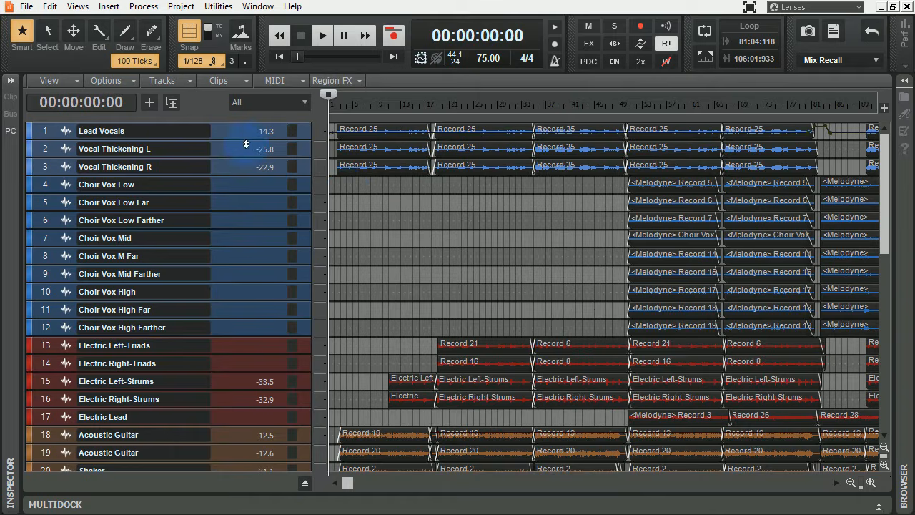
- Expand the track strips, freeze the Lead Vocals track and unfreeze it again
left_click_drag(246, 140, 250, 226)
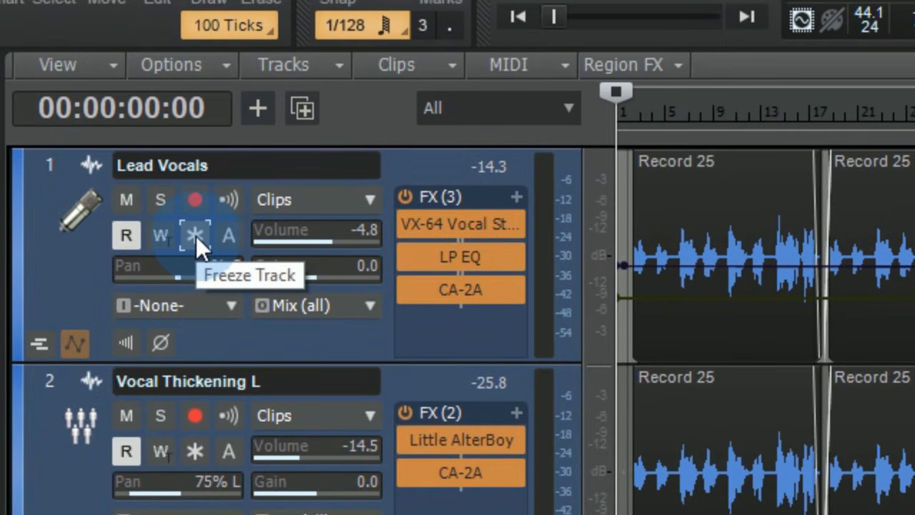
left_click(196, 236)
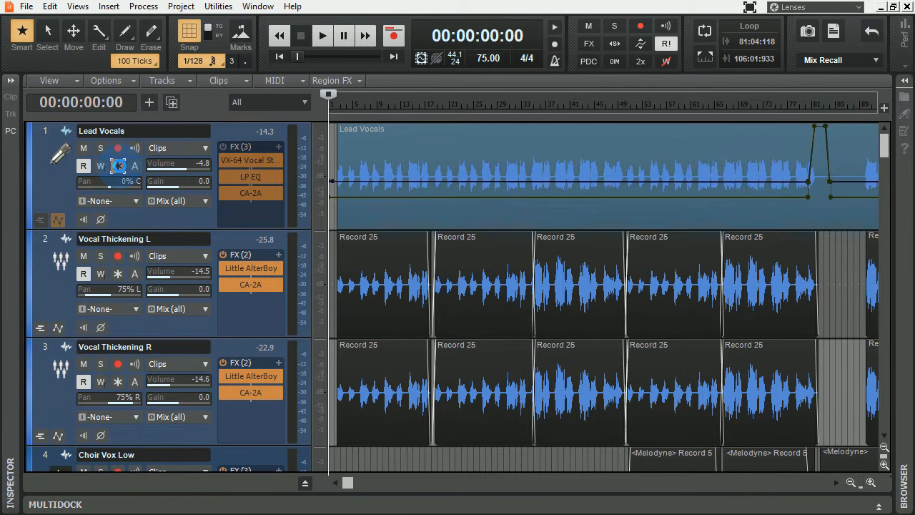
left_click(118, 165)
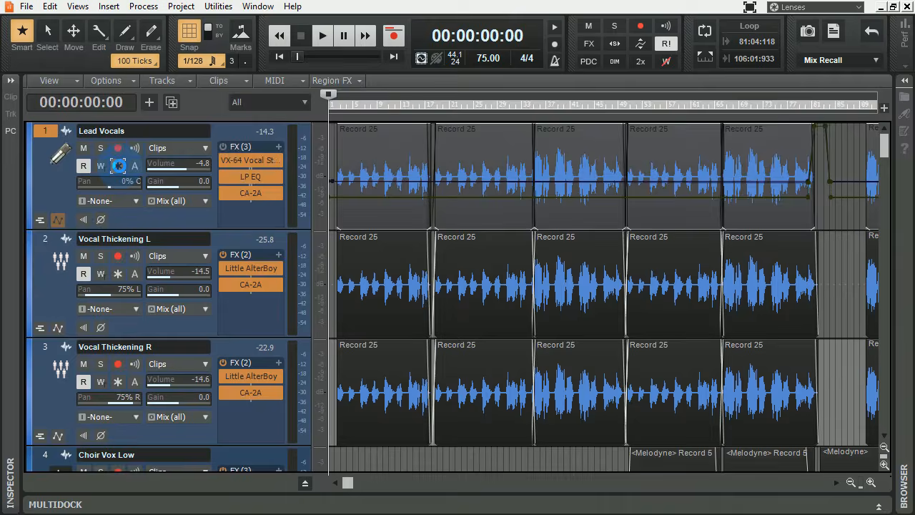
- Show the Performance meters and review the effects on the choir vocal tracks
left_click(905, 36)
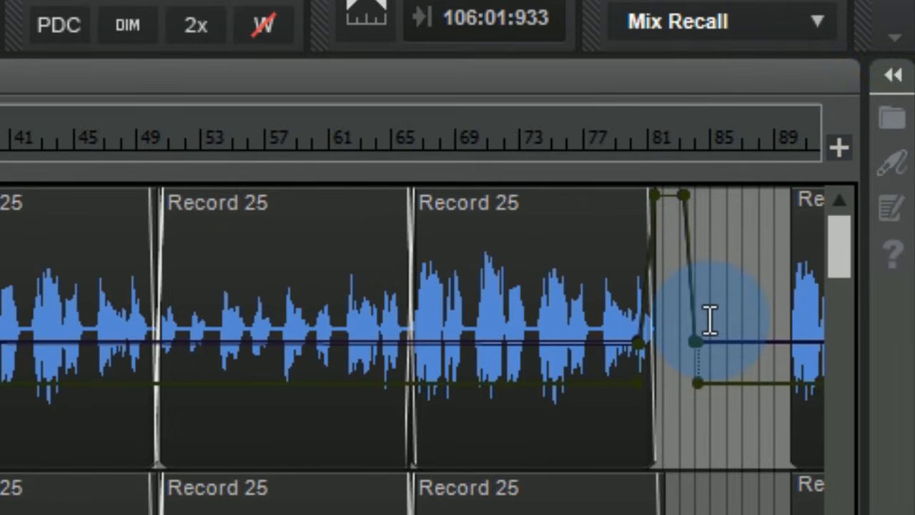
mouse_move(903, 28)
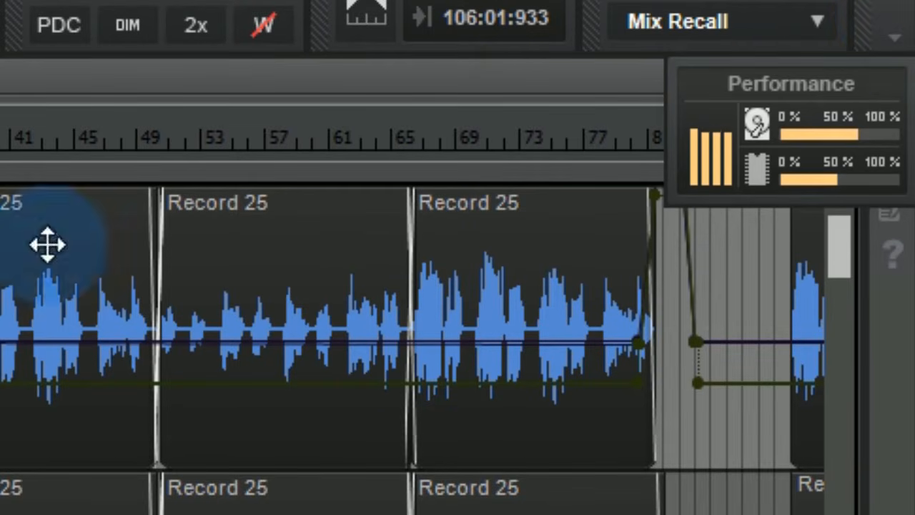
scroll(47, 245, "down", 3)
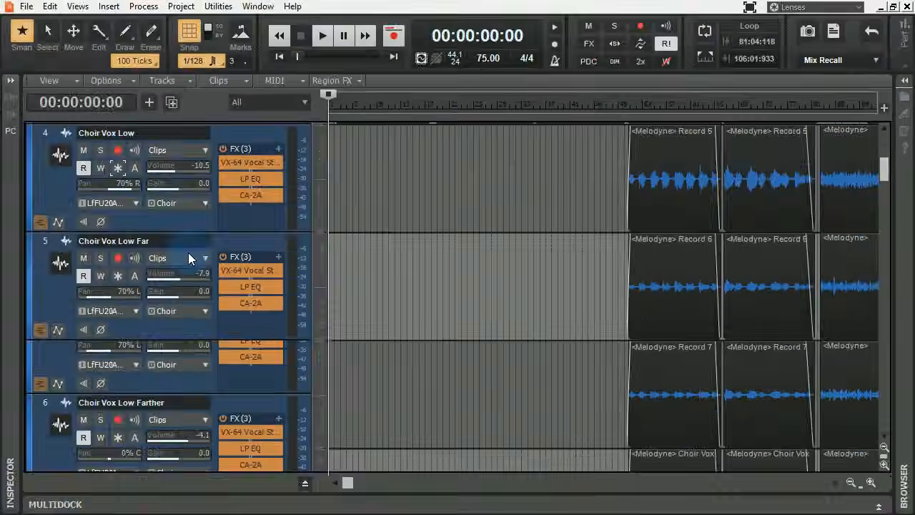
scroll(190, 256, "down", 5)
scroll(190, 250, "down", 6)
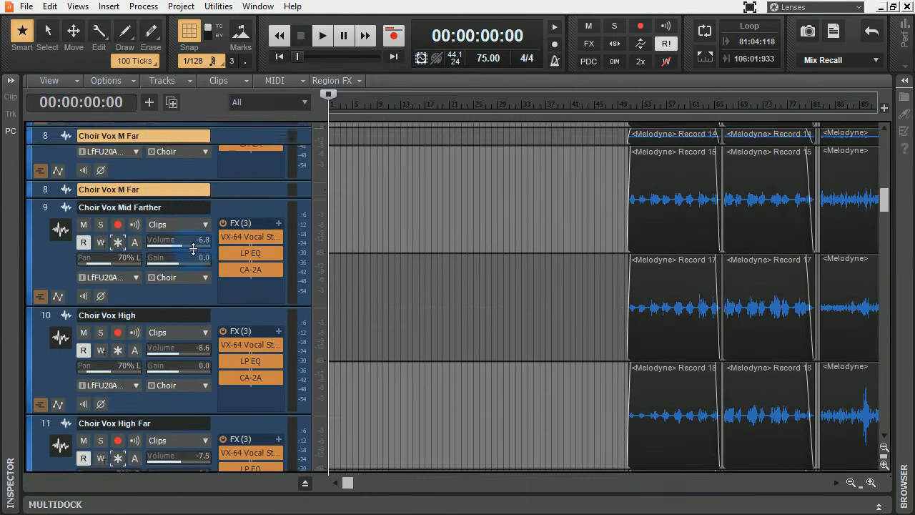
scroll(195, 244, "up", 7)
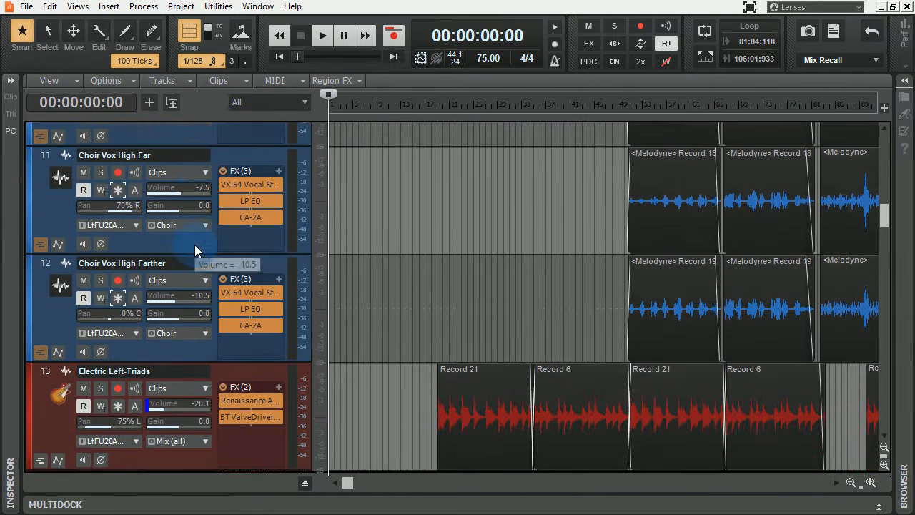
scroll(201, 241, "up", 4)
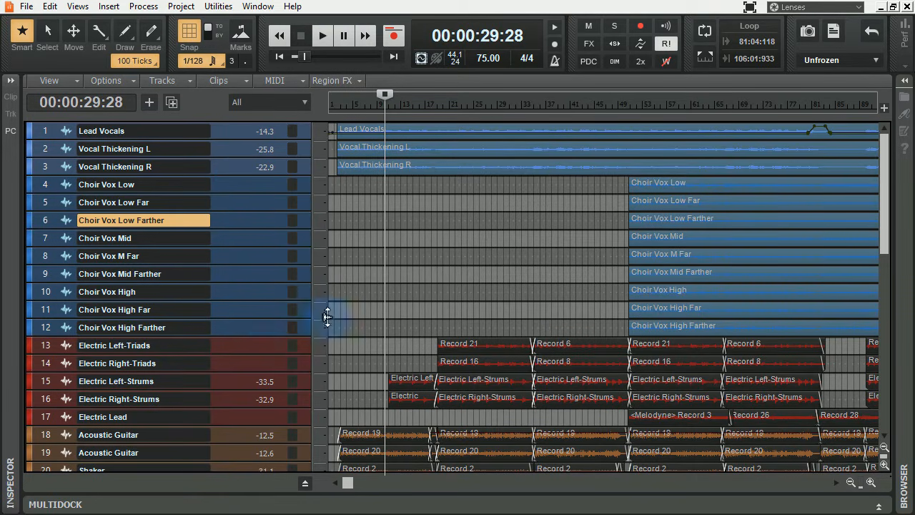
- Check the performance meter, expand the track strips and examine the Freeze commands available for the Lead Vocals track
mouse_move(910, 51)
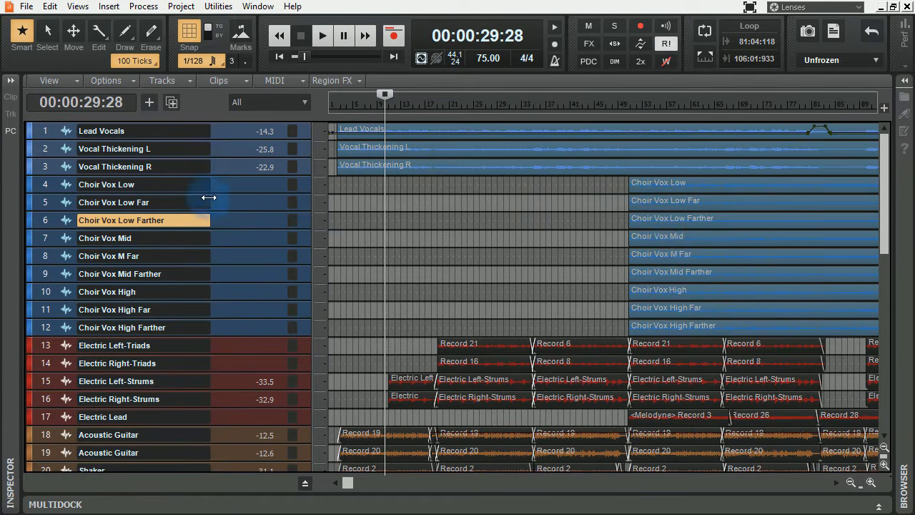
left_click_drag(233, 140, 234, 214)
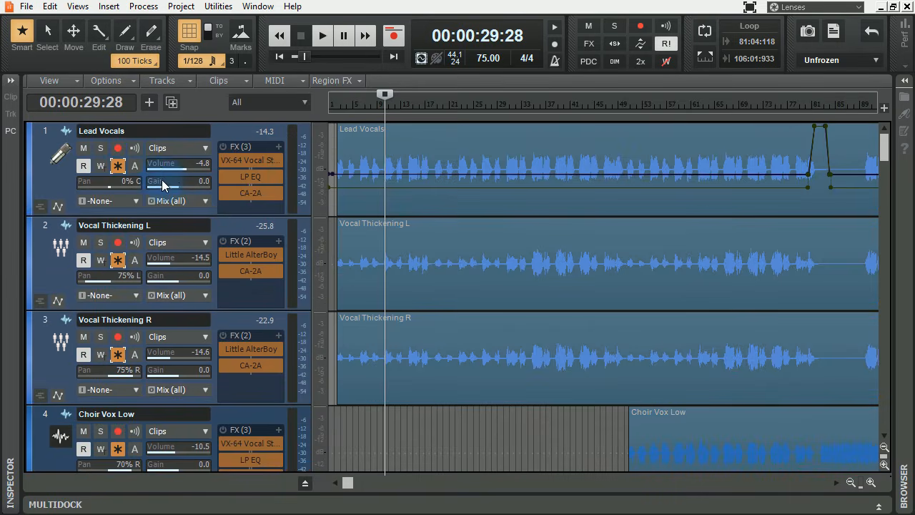
right_click(116, 171)
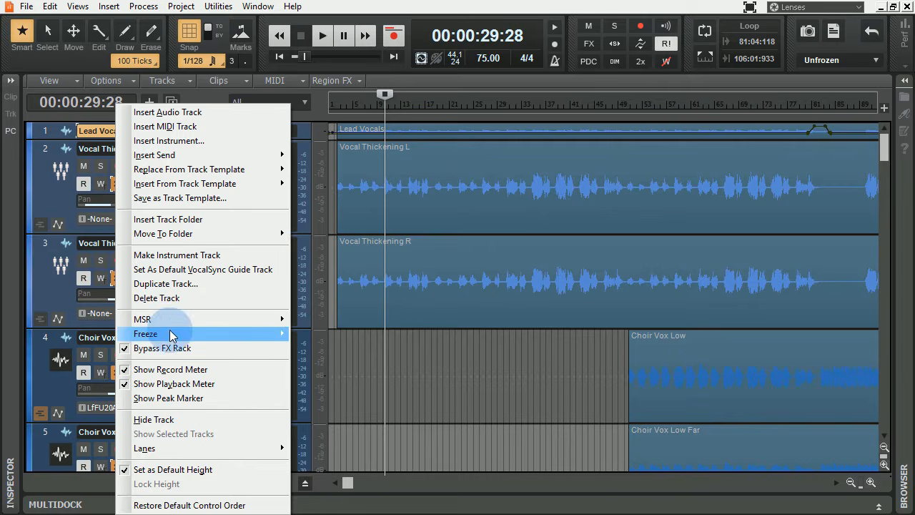
mouse_move(171, 334)
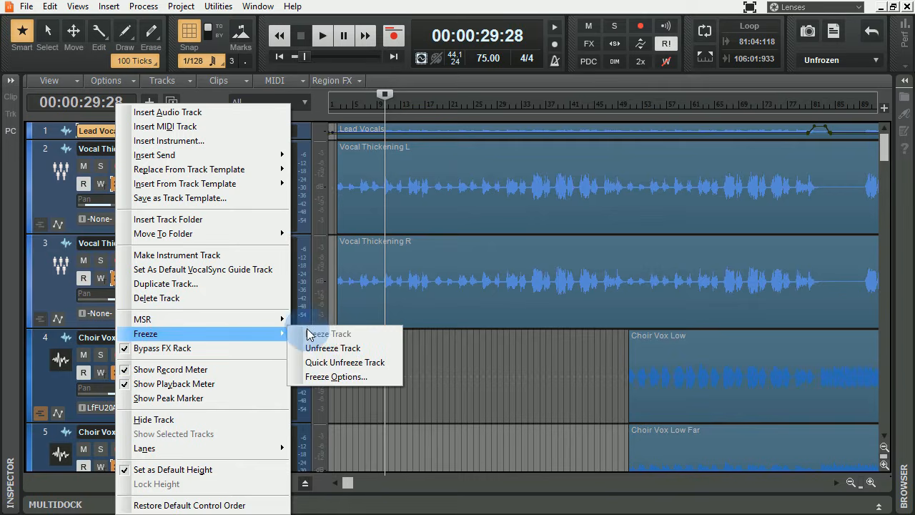
left_click(331, 363)
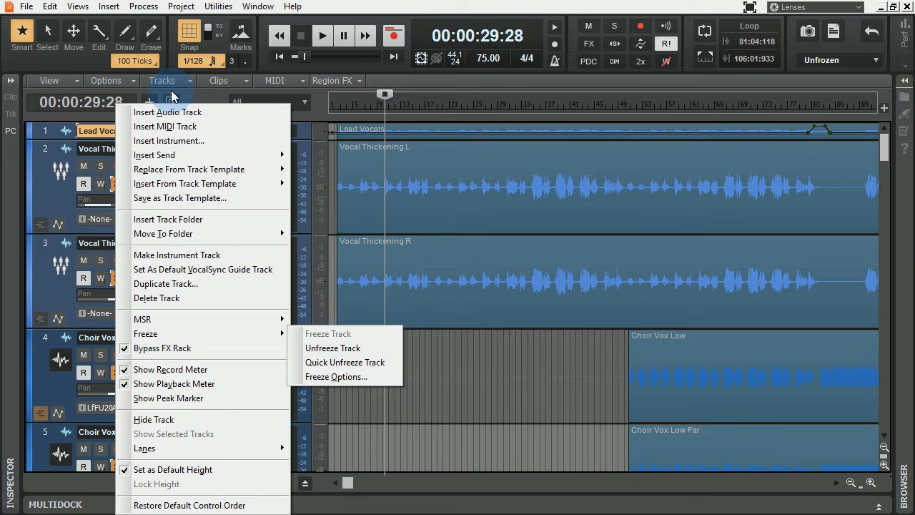
- Open the Audio Data preferences to examine the file bit depths, and close the preferences without changes
left_click(54, 9)
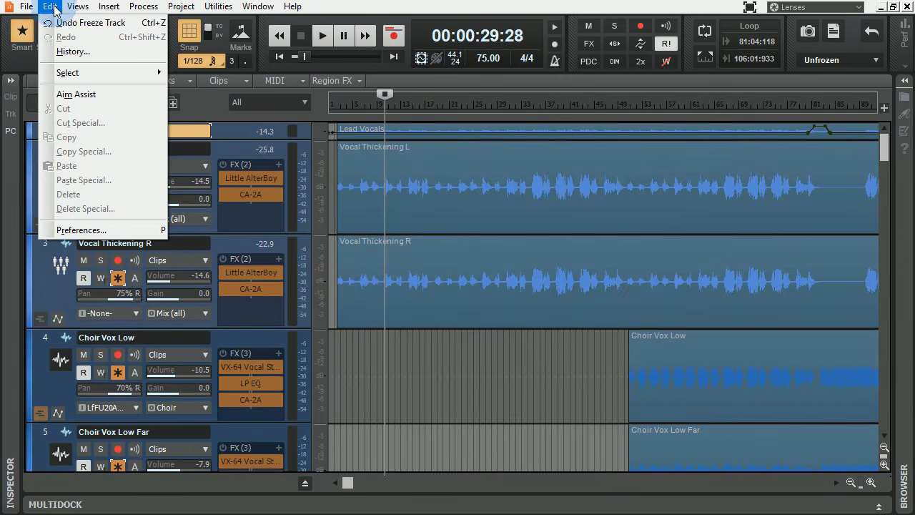
left_click(86, 229)
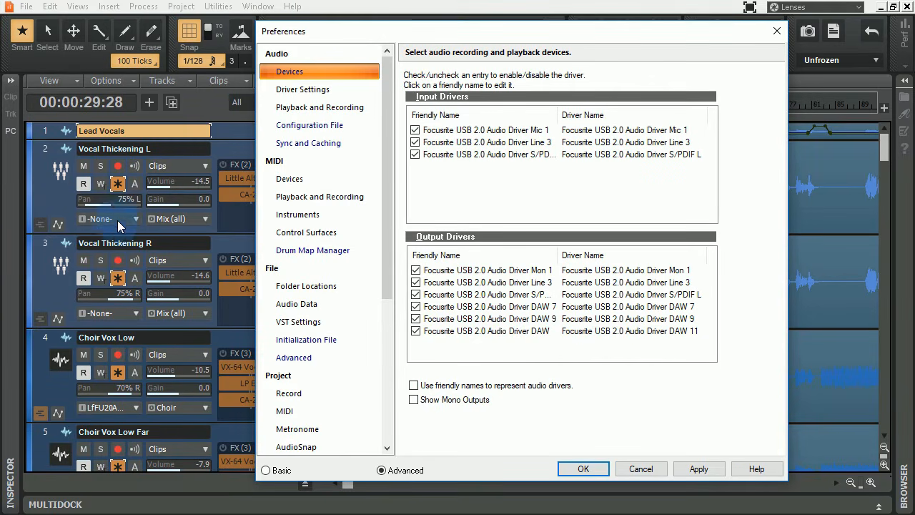
left_click(299, 73)
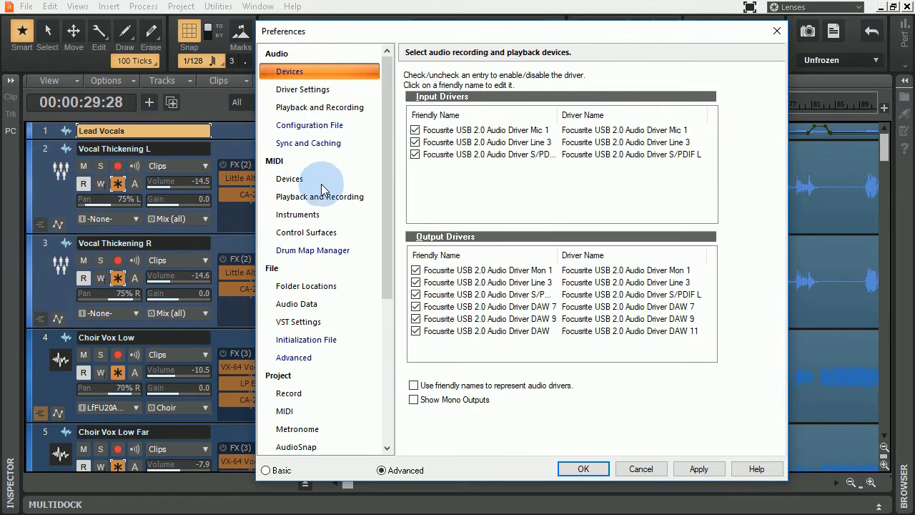
scroll(321, 225, "down", 3)
left_click(310, 252)
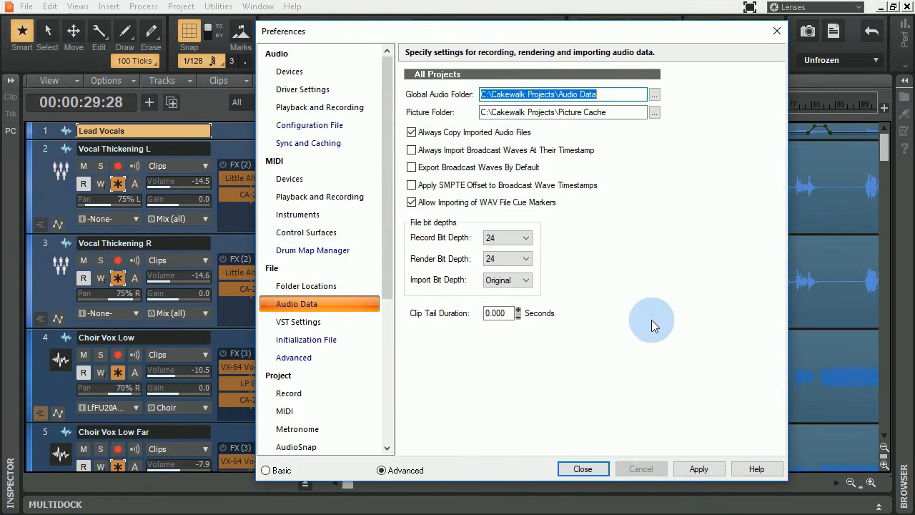
left_click(583, 469)
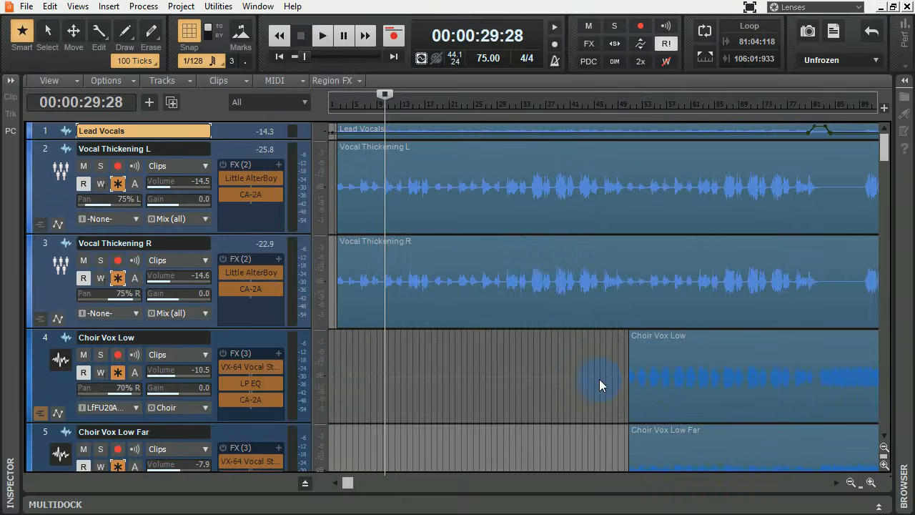
- Save the project and collapse all track strips to their minimum height
key("ctrl+s")
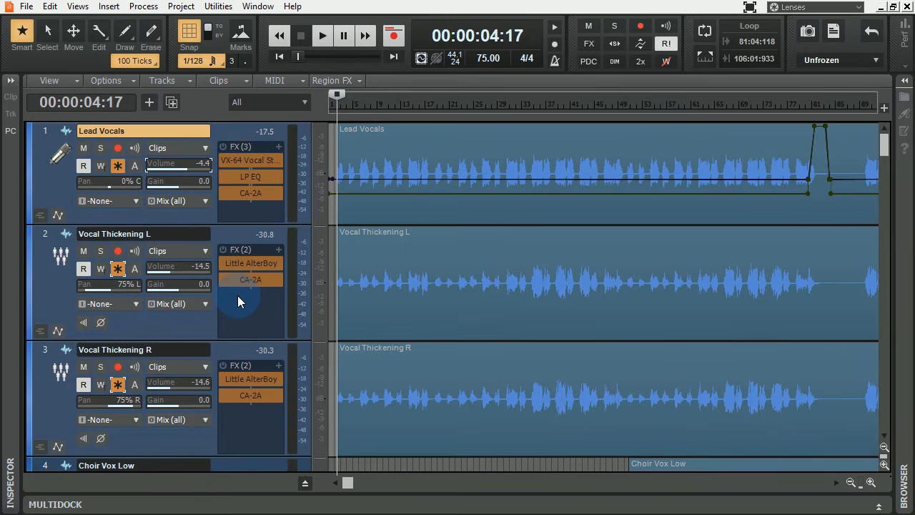
key("shift+z")
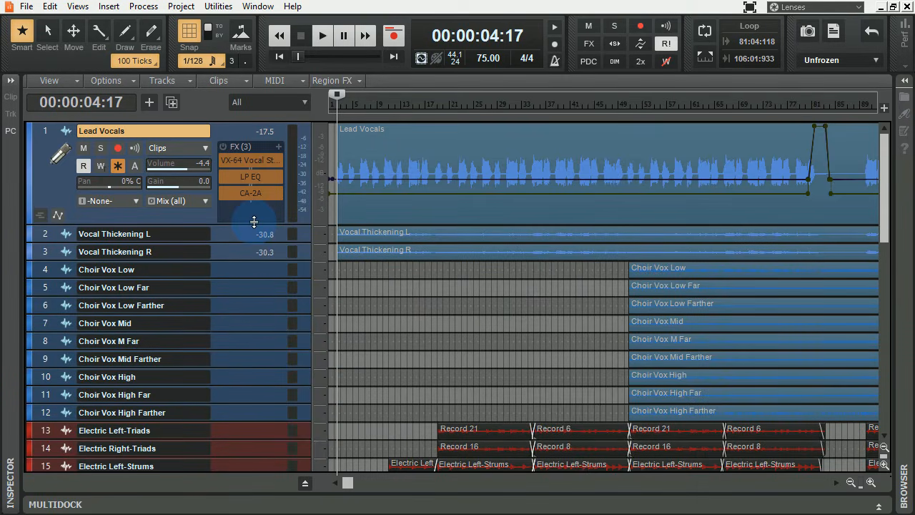
left_click_drag(249, 224, 249, 139)
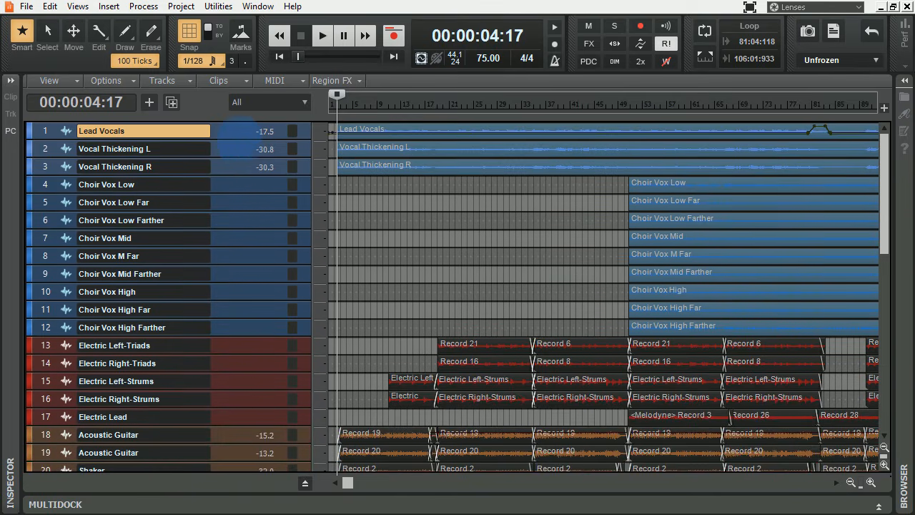
- Expand the track strips to show the controls and effects of the electric and acoustic guitar tracks
scroll(227, 387, "down", 4)
scroll(234, 400, "down", 3)
scroll(243, 292, "up", 2)
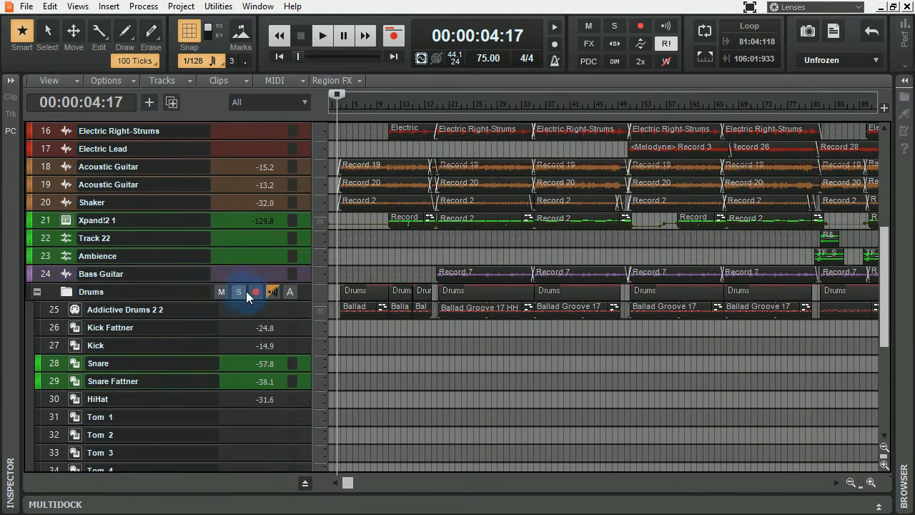
left_click_drag(241, 230, 249, 317)
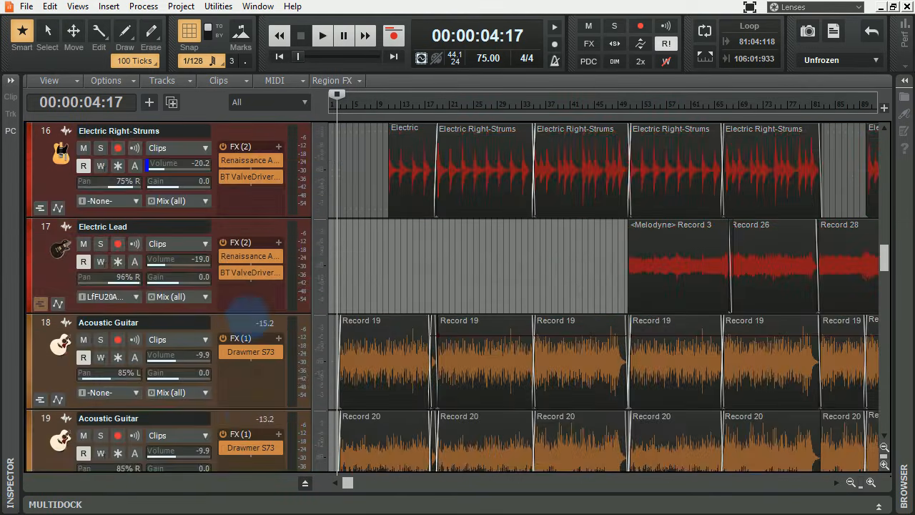
- Freeze the synth on the Xpand!2 1 instrument track
scroll(249, 316, "down", 3)
scroll(249, 317, "down", 3)
scroll(249, 314, "up", 2)
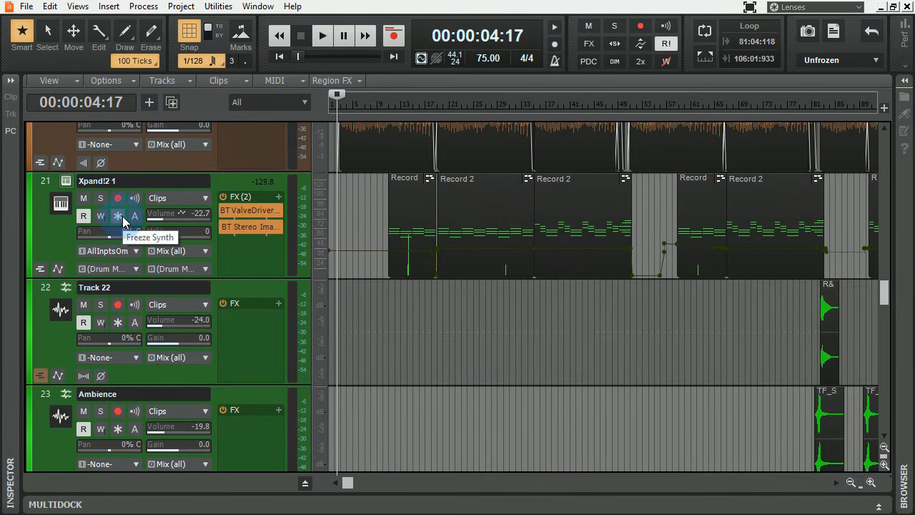
left_click(118, 218)
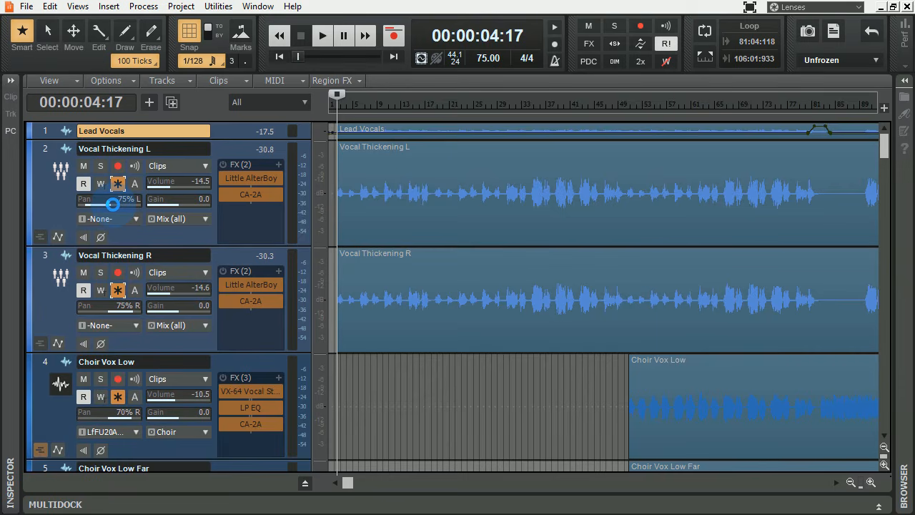
- Examine the frozen vocal and choir tracks, the performance meter and the frozen Xpand!2 1 track
scroll(308, 278, "down", 9)
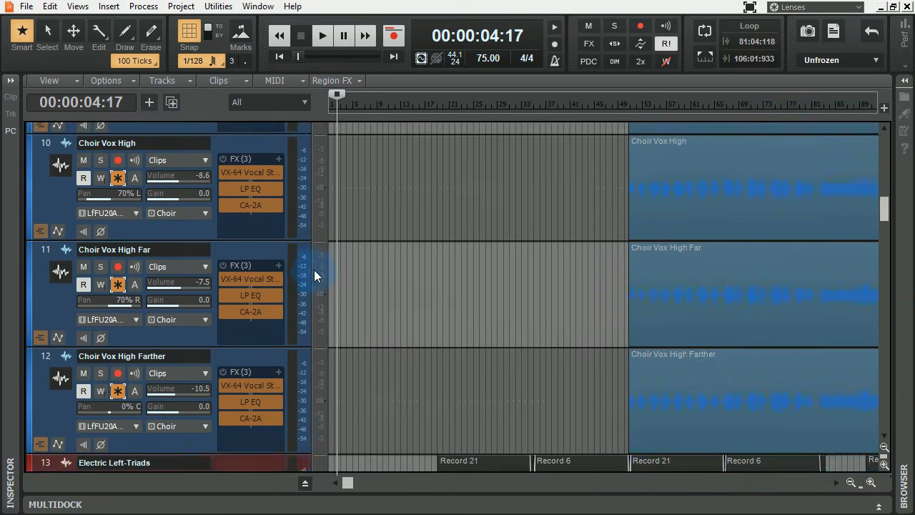
left_click(904, 36)
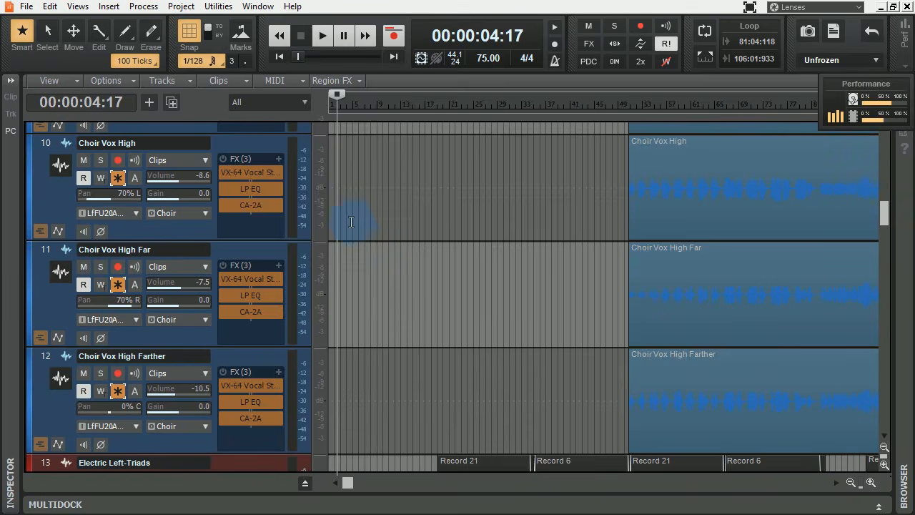
scroll(351, 221, "down", 10)
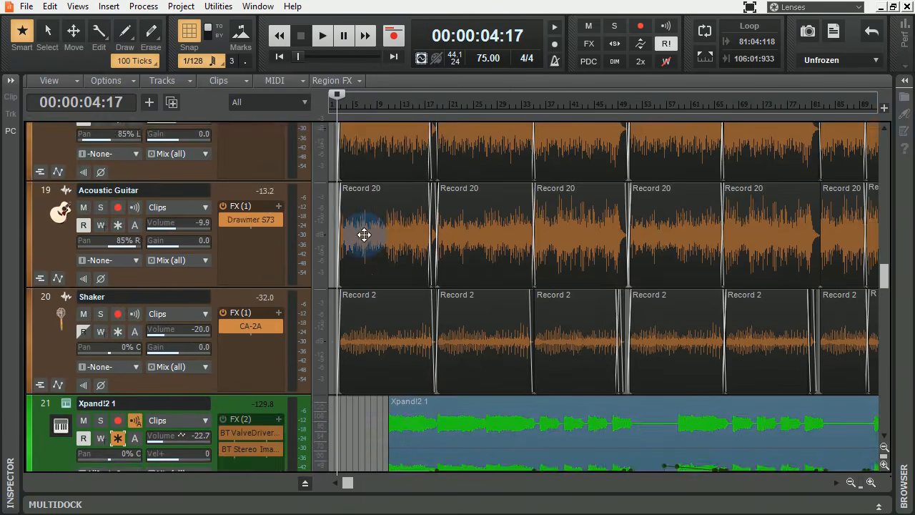
scroll(364, 236, "down", 4)
scroll(362, 236, "up", 1)
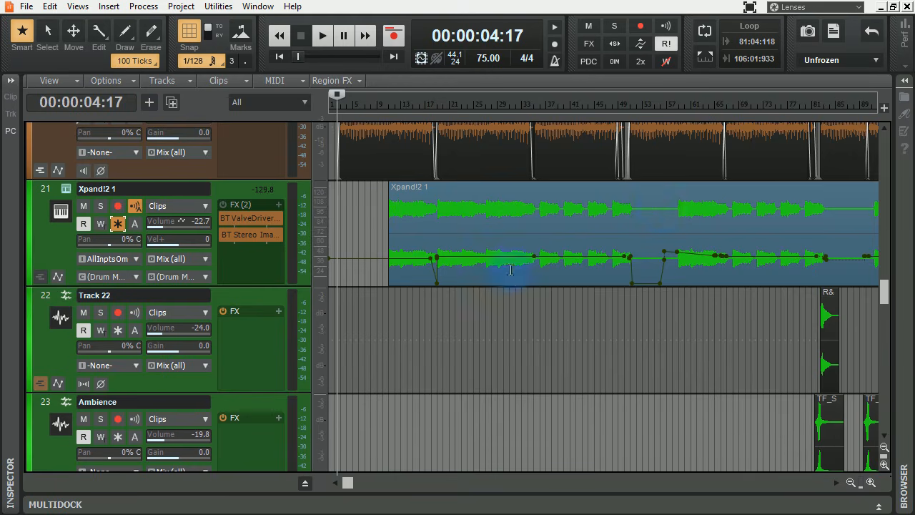
- Collapse the Drums folder and shrink all track strips to their minimum height
scroll(500, 272, "down", 5)
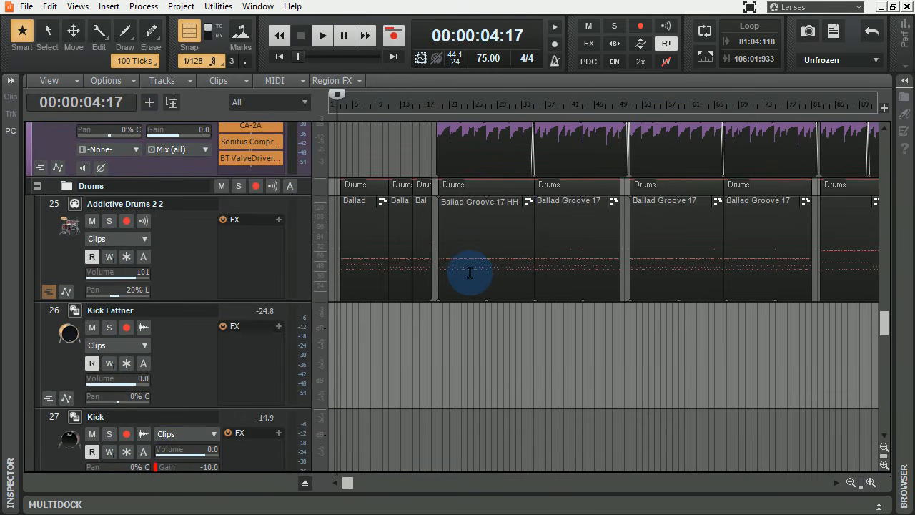
left_click(36, 186)
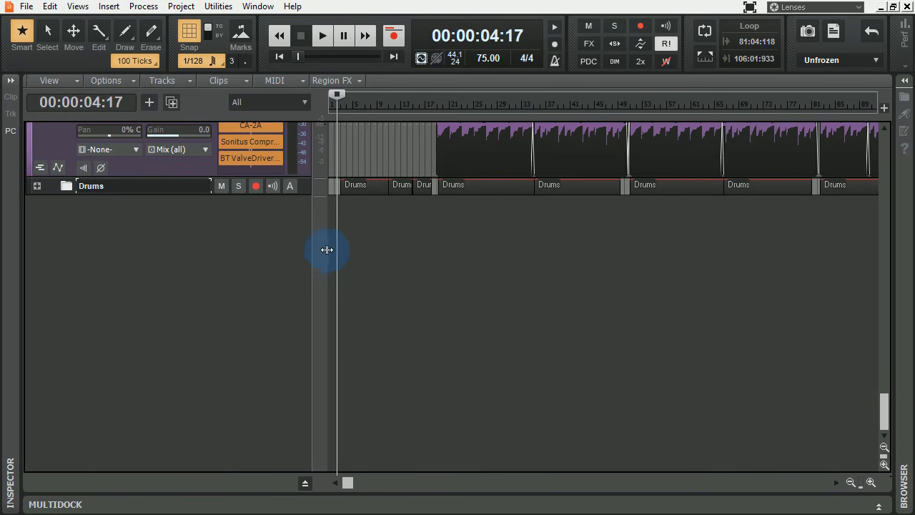
key("f")
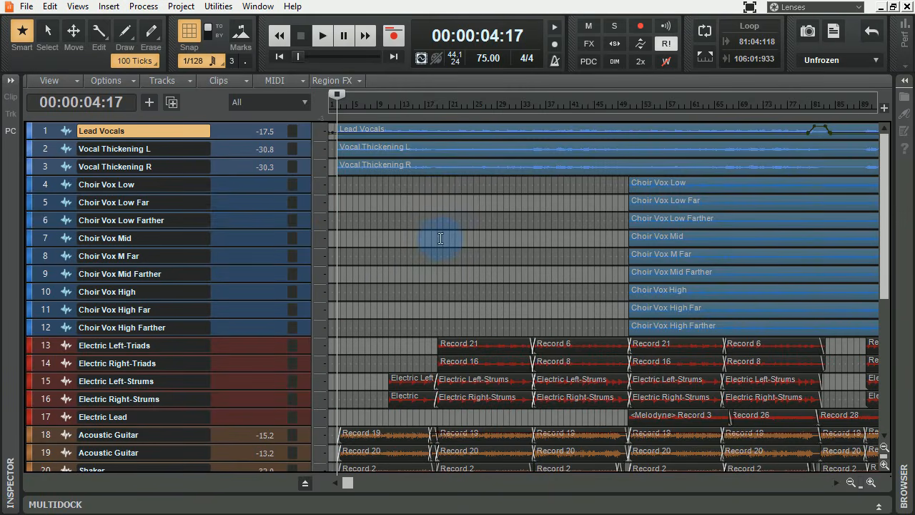